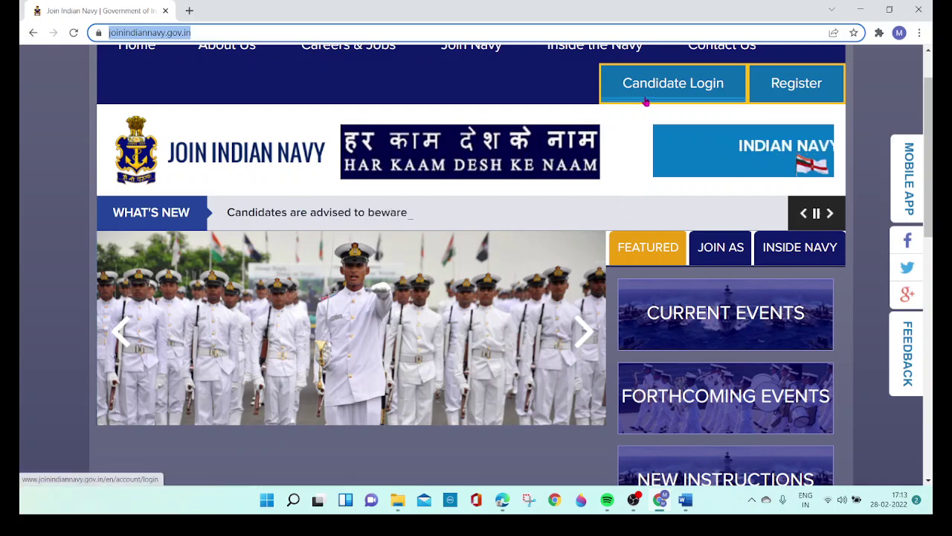
- Open the candidate login from the Join Indian Navy home page
scroll(625, 134, up, 1)
scroll(625, 134, up, 1)
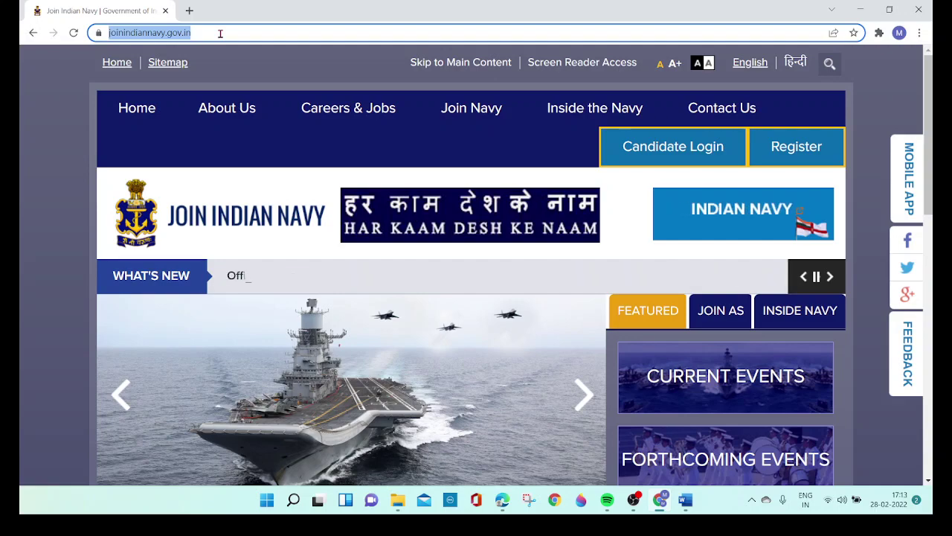
click(220, 33)
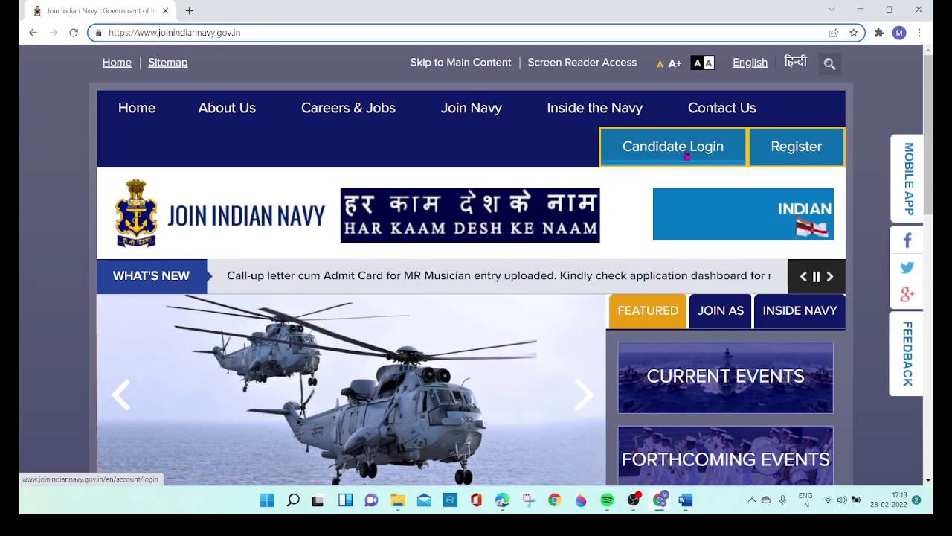
click(719, 155)
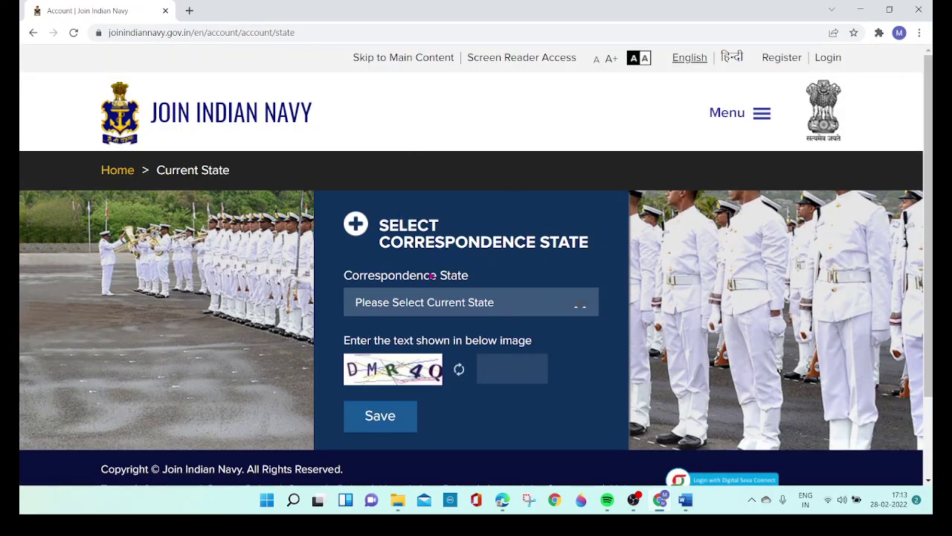
- Select TRIPURA as the correspondence state and place the cursor in the captcha field
scroll(449, 233, down, 1)
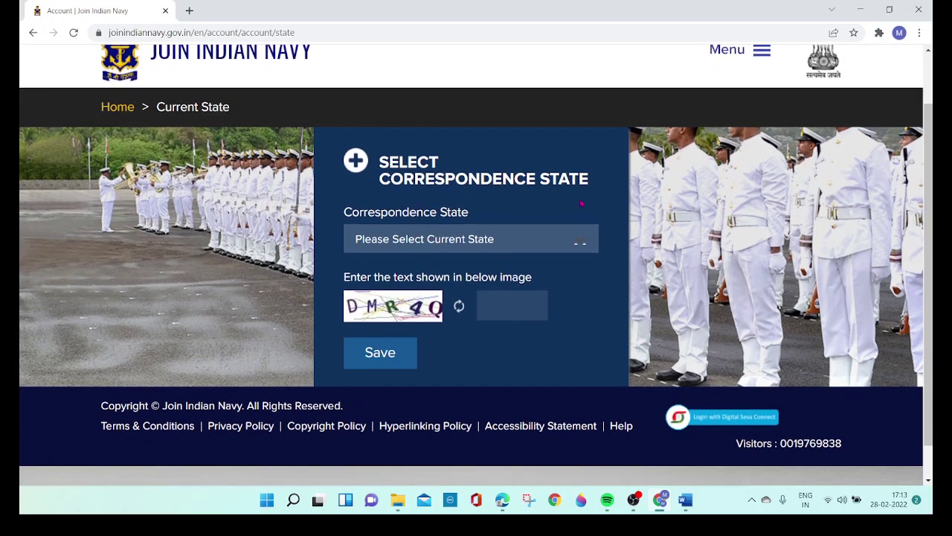
click(581, 247)
scroll(543, 276, down, 8)
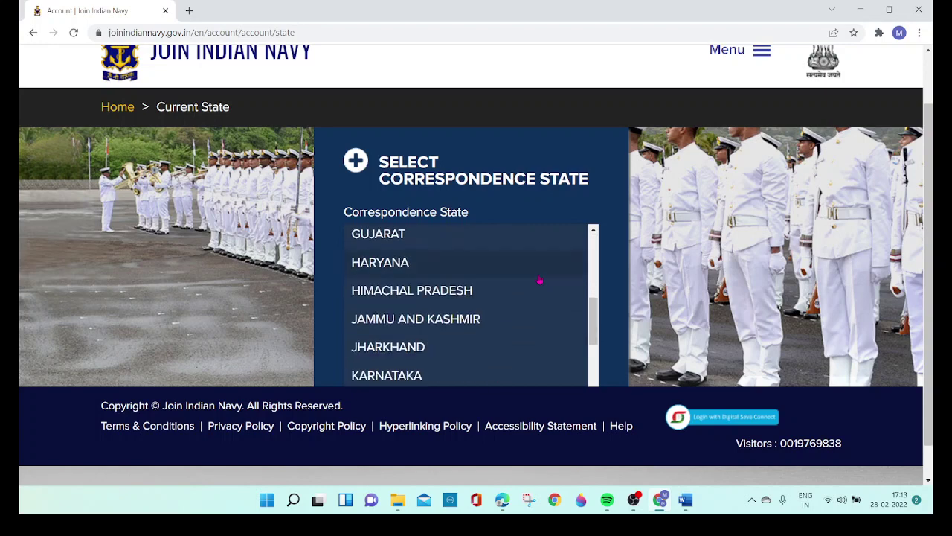
scroll(525, 302, down, 3)
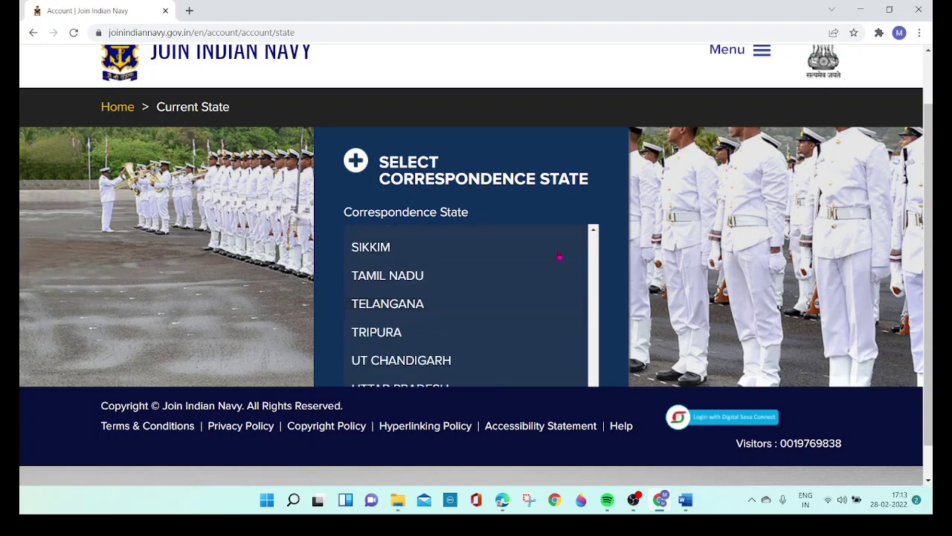
click(407, 336)
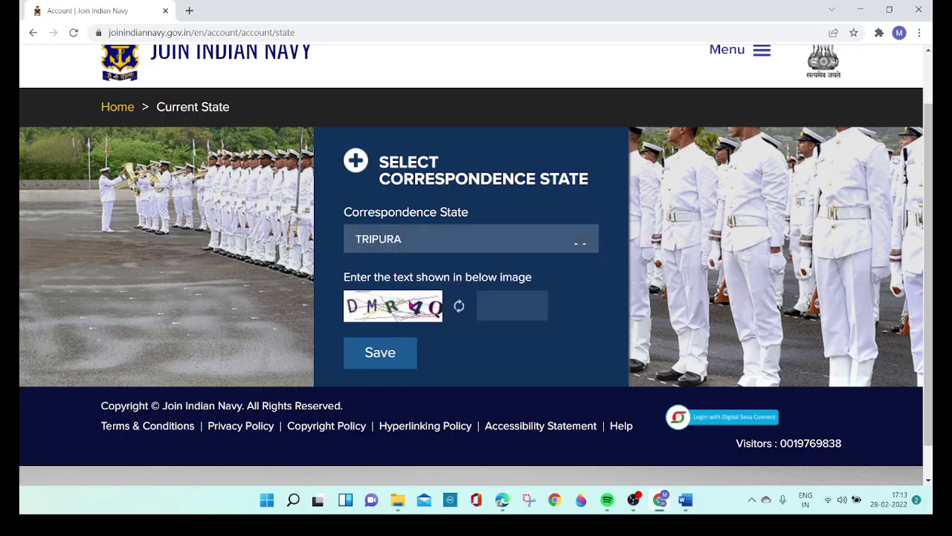
click(500, 308)
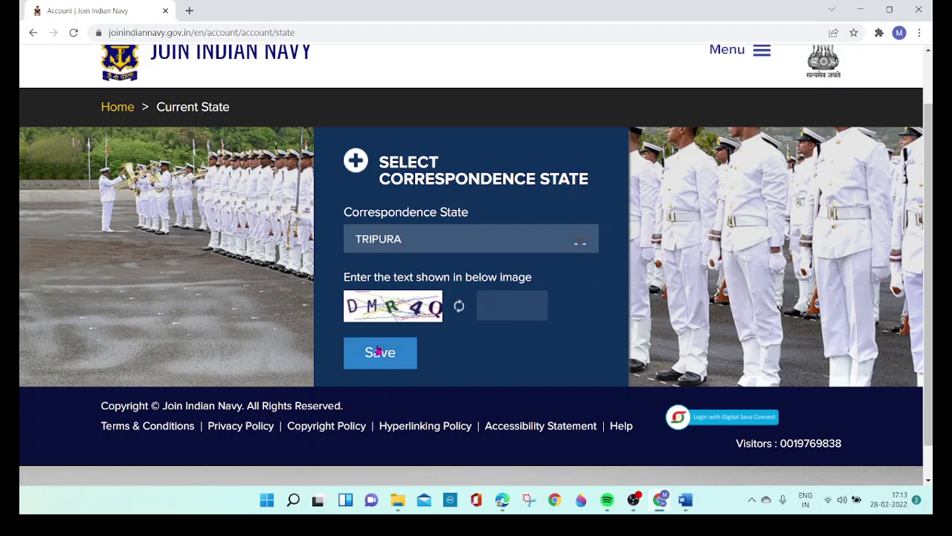
- Return to the site's home page and open the candidate registration page
click(102, 108)
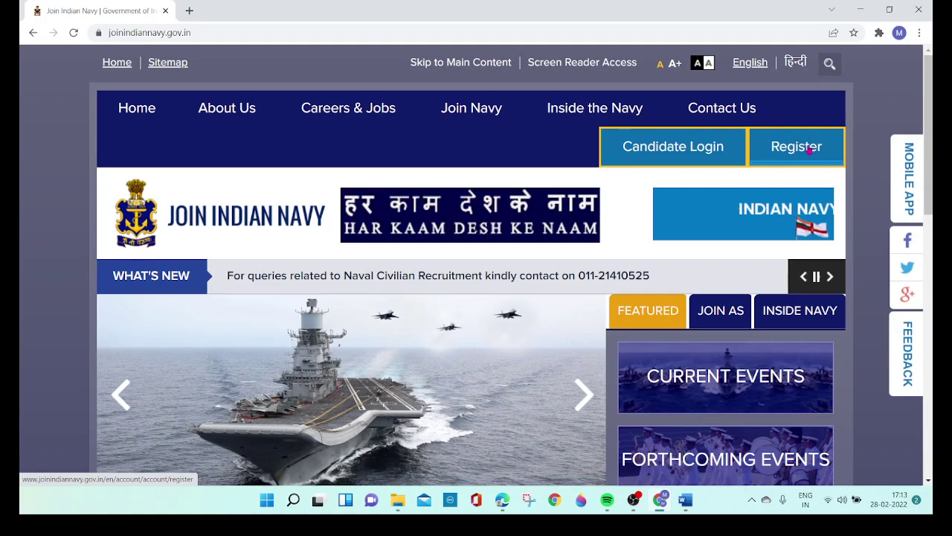
click(797, 148)
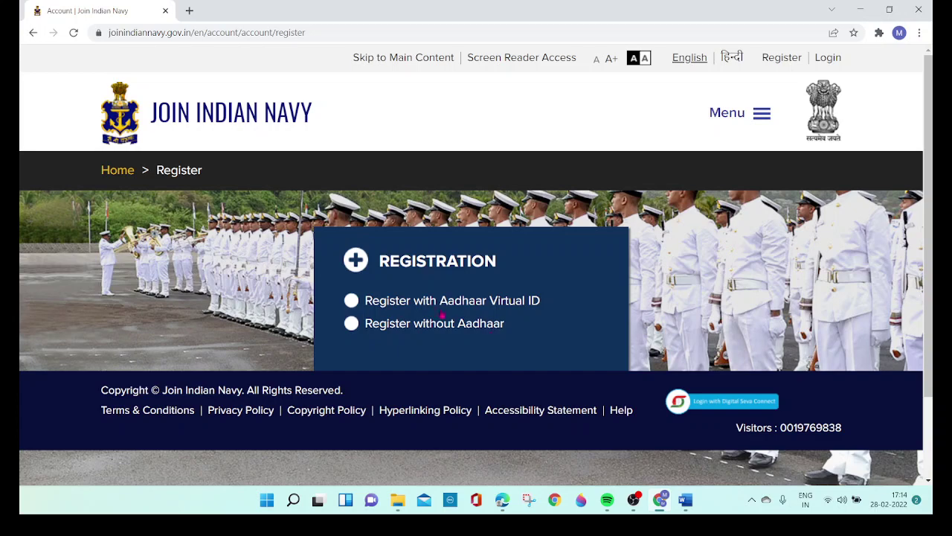
- Choose registration with Aadhaar Virtual ID, go through its form fields and accept the identity information consent
click(392, 304)
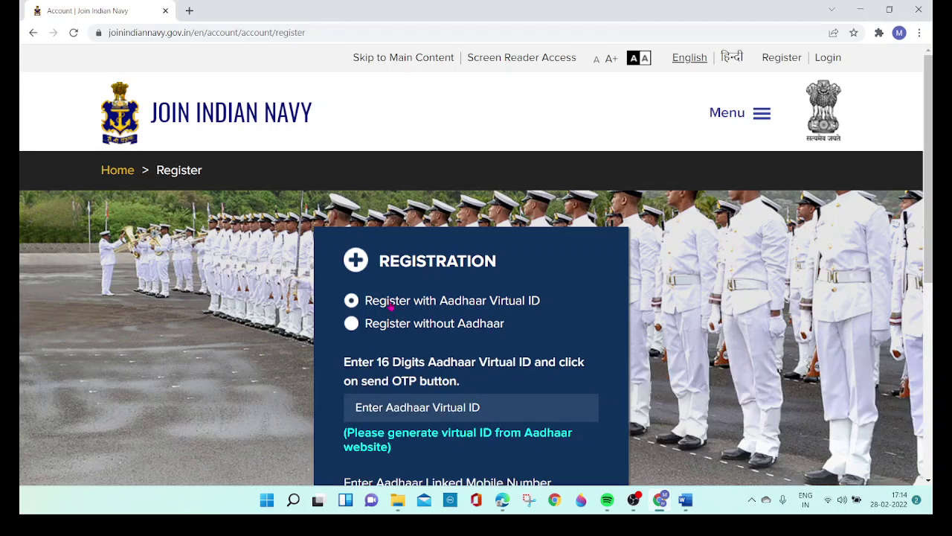
scroll(470, 303, down, 3)
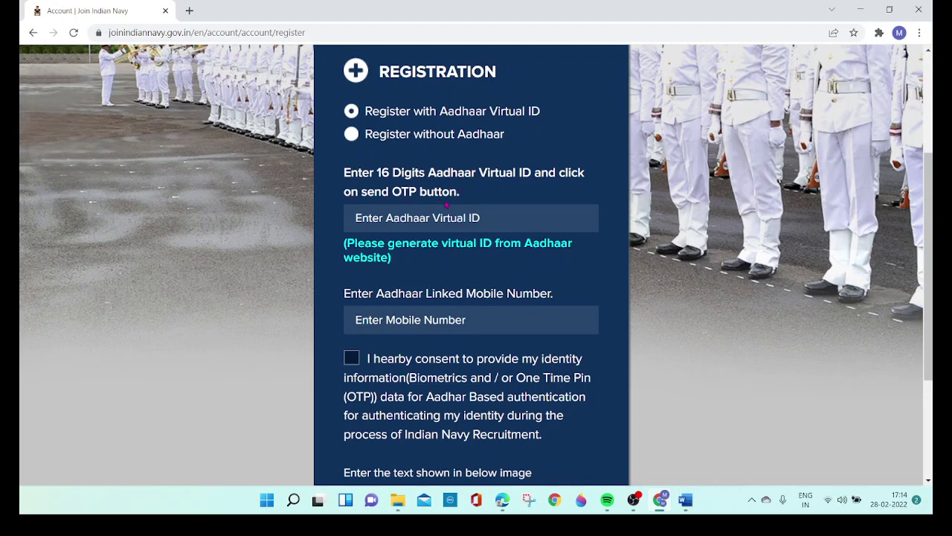
click(375, 218)
click(386, 321)
scroll(399, 320, down, 1)
scroll(399, 319, down, 1)
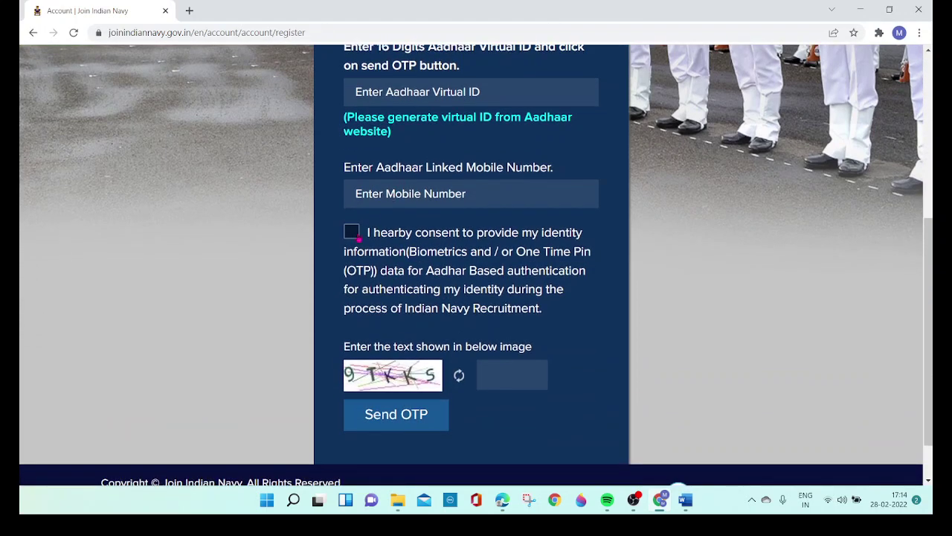
click(352, 232)
scroll(358, 235, down, 1)
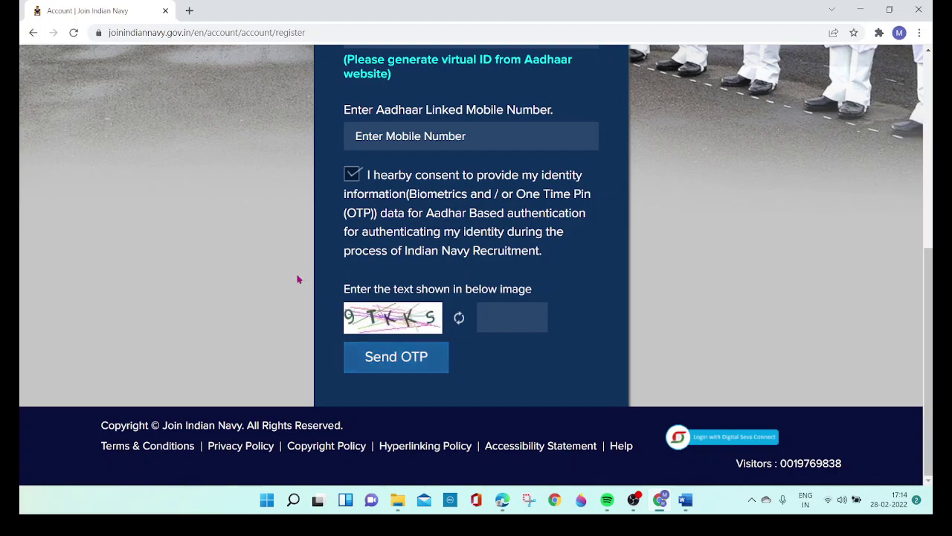
scroll(304, 290, up, 4)
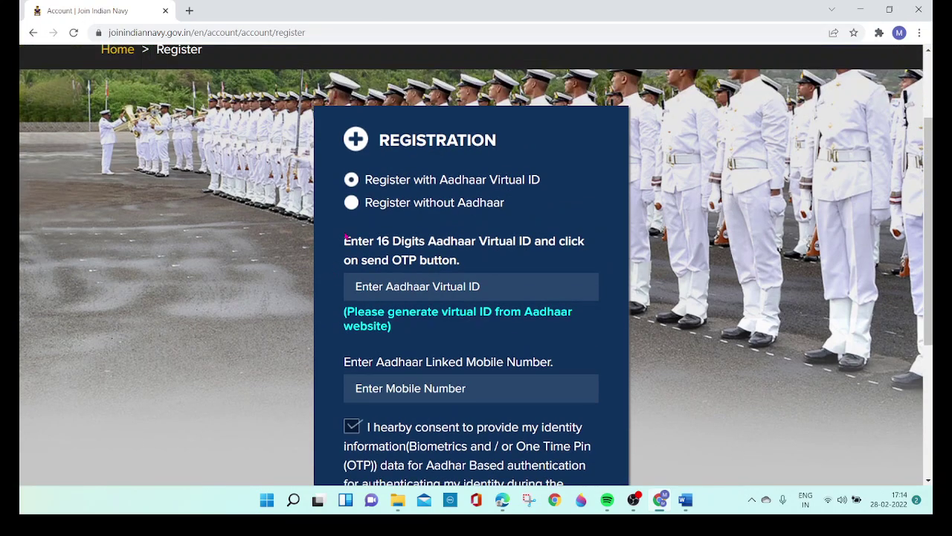
- Choose registration without Aadhaar, set the government-issued photo ID to Voter ID and go through the remaining form fields
click(385, 204)
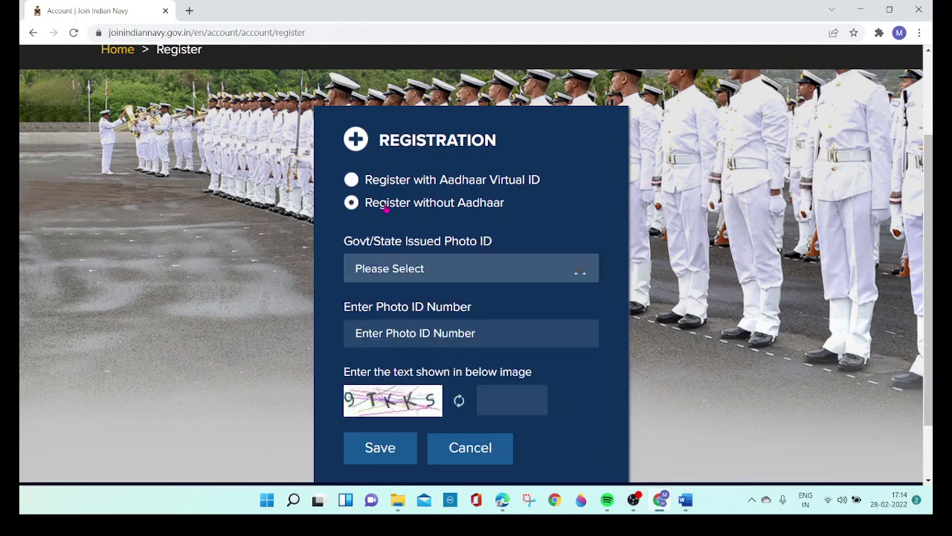
click(579, 273)
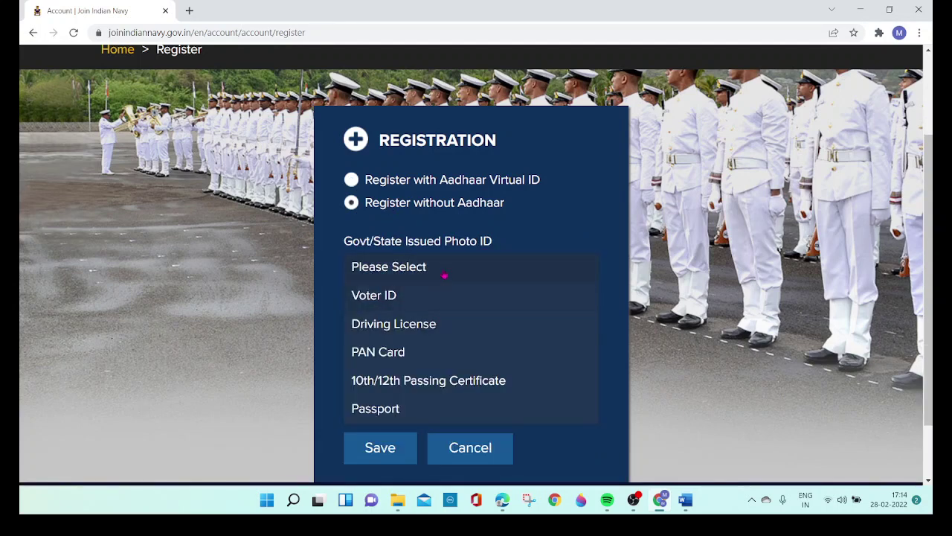
scroll(444, 281, down, 1)
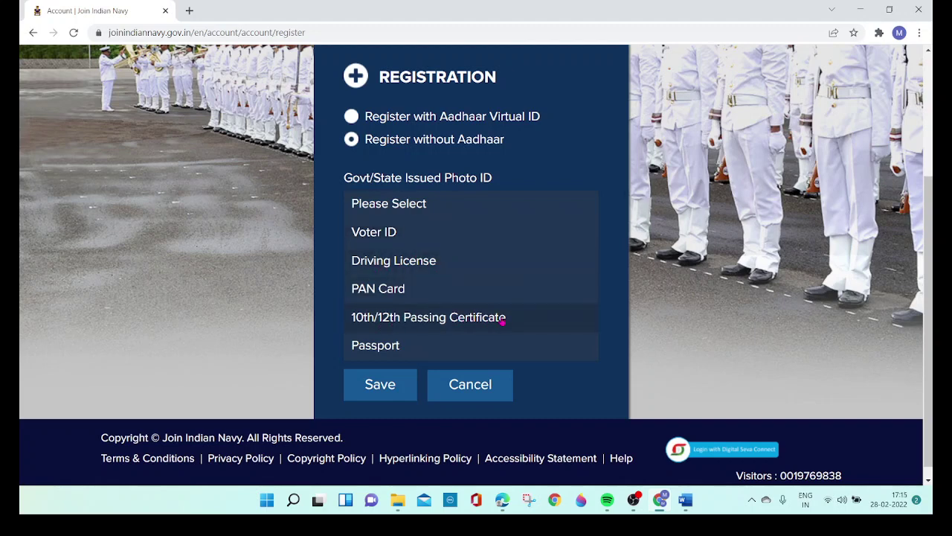
scroll(447, 323, down, 1)
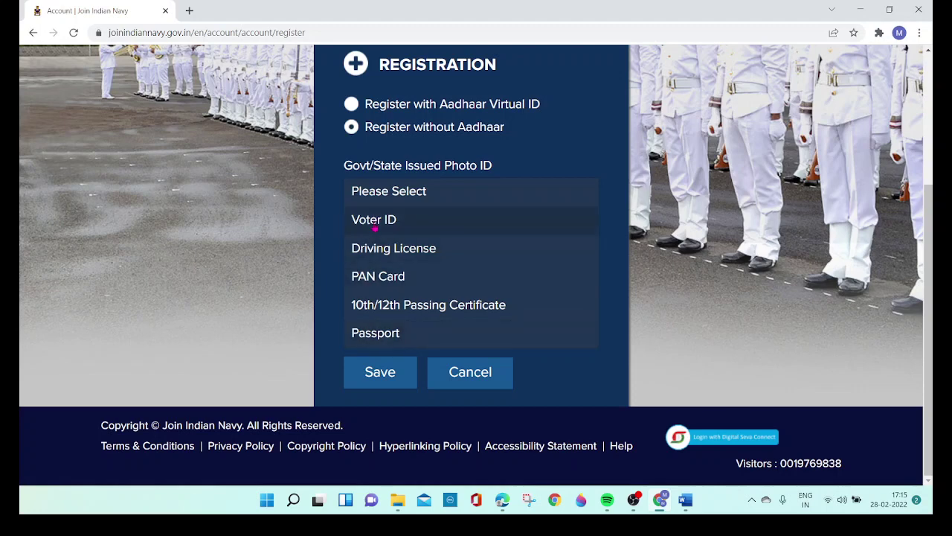
click(374, 227)
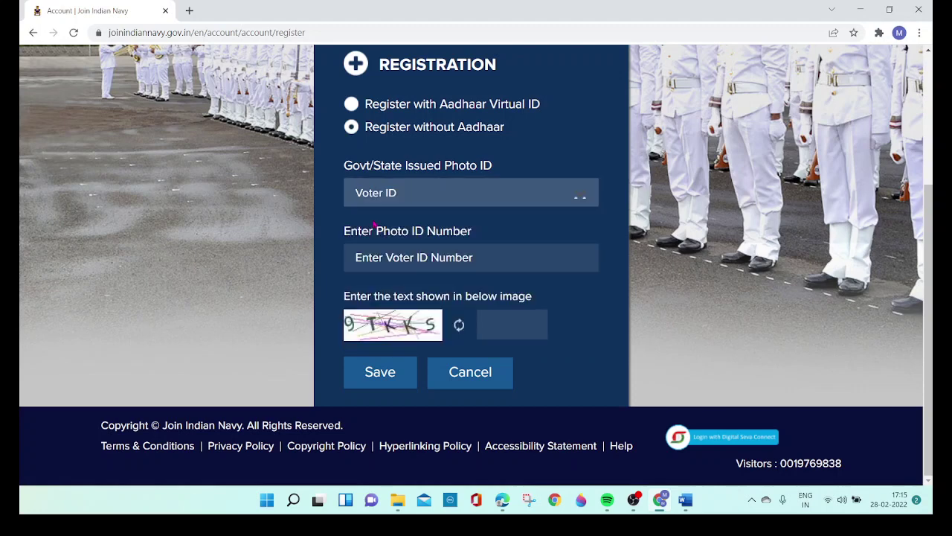
click(396, 260)
click(489, 323)
scroll(546, 146, up, 2)
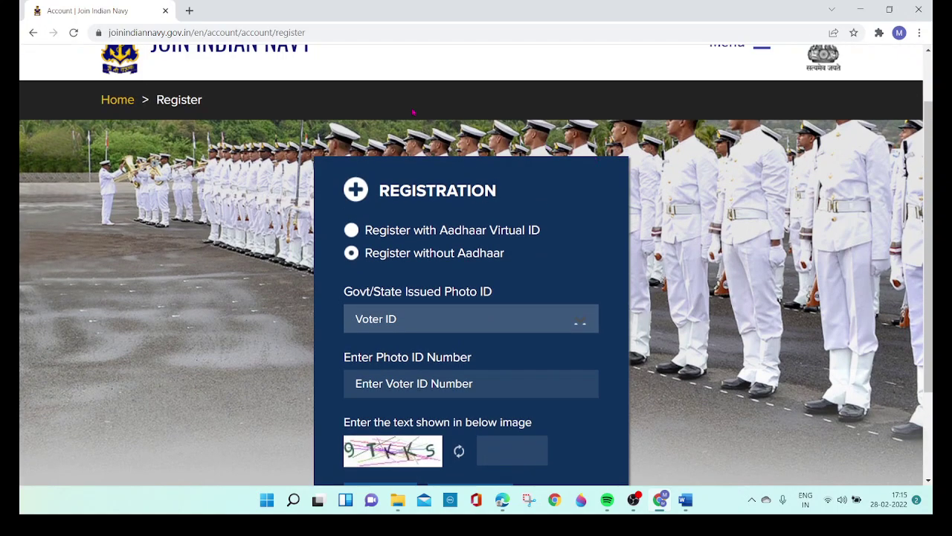
scroll(488, 184, up, 1)
scroll(488, 183, up, 1)
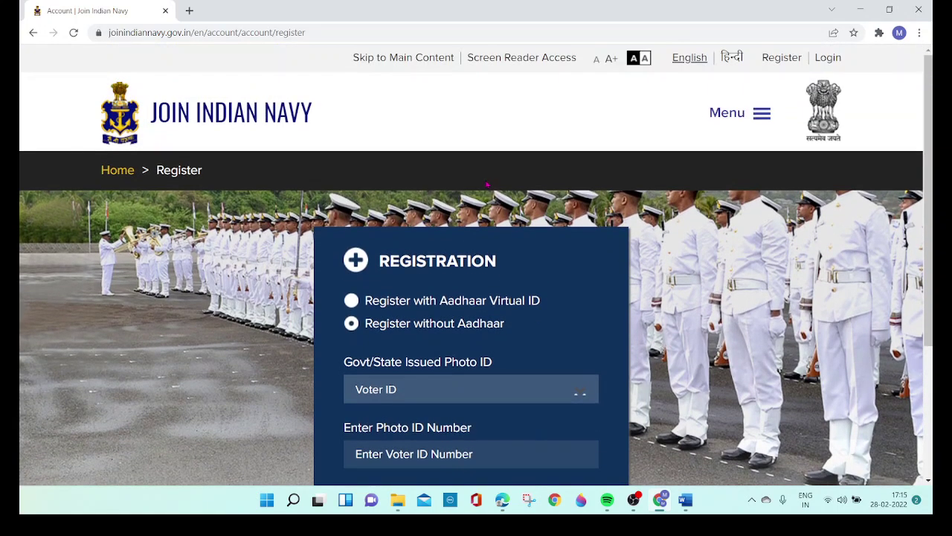